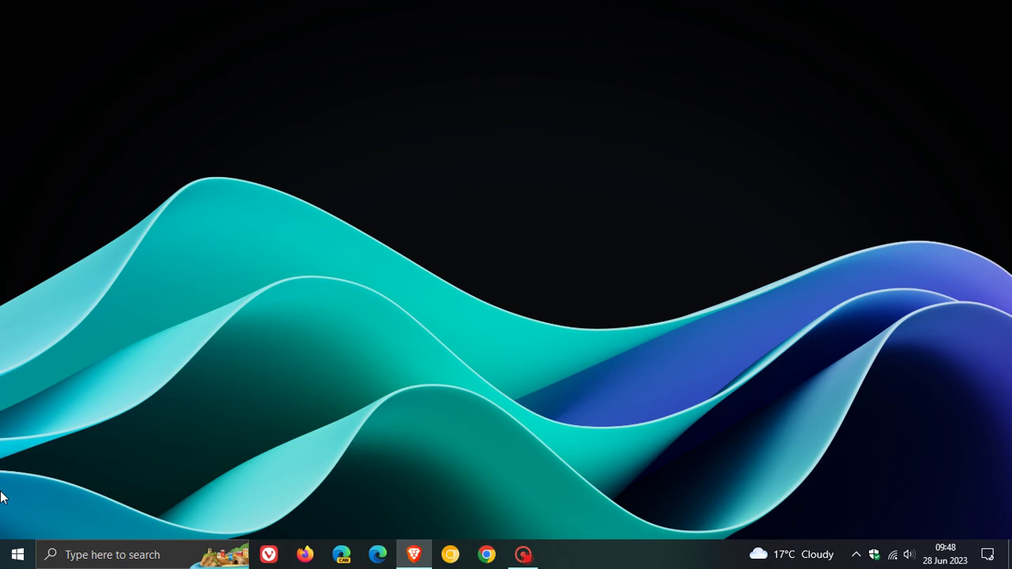
Go to Settings > Update & Security to see the up-to-date Windows Update status.
click(17, 554)
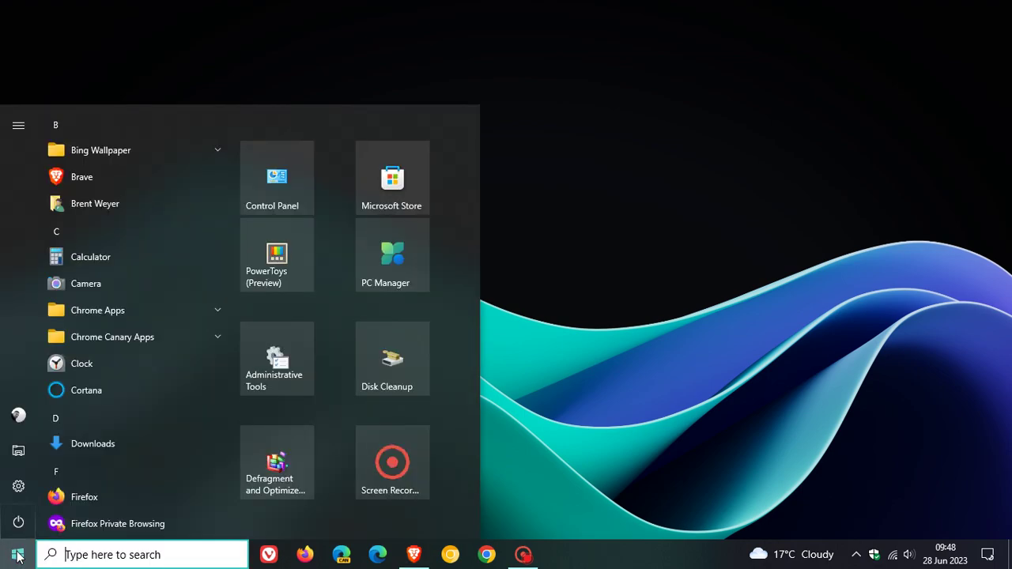
click(19, 487)
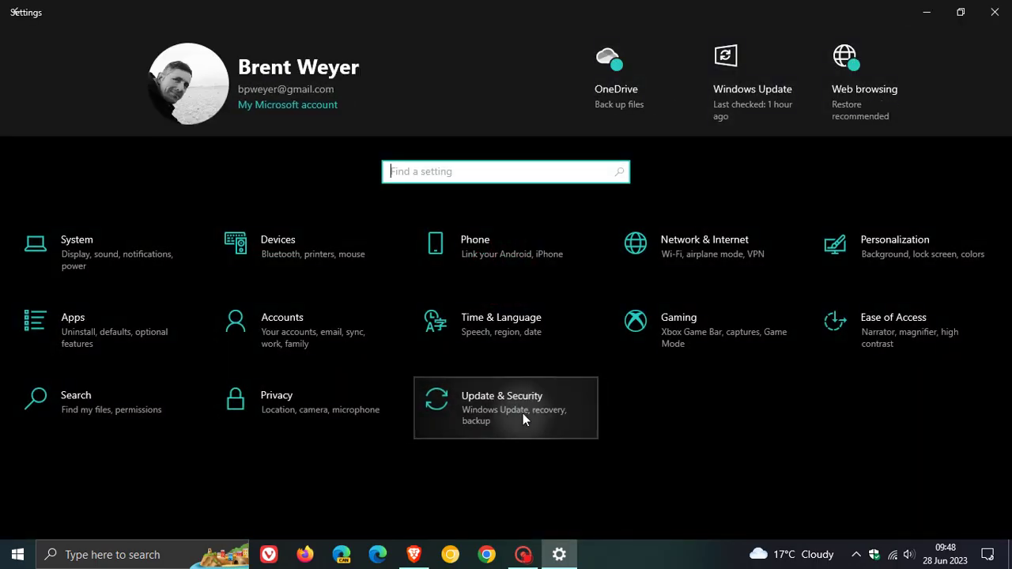
click(523, 417)
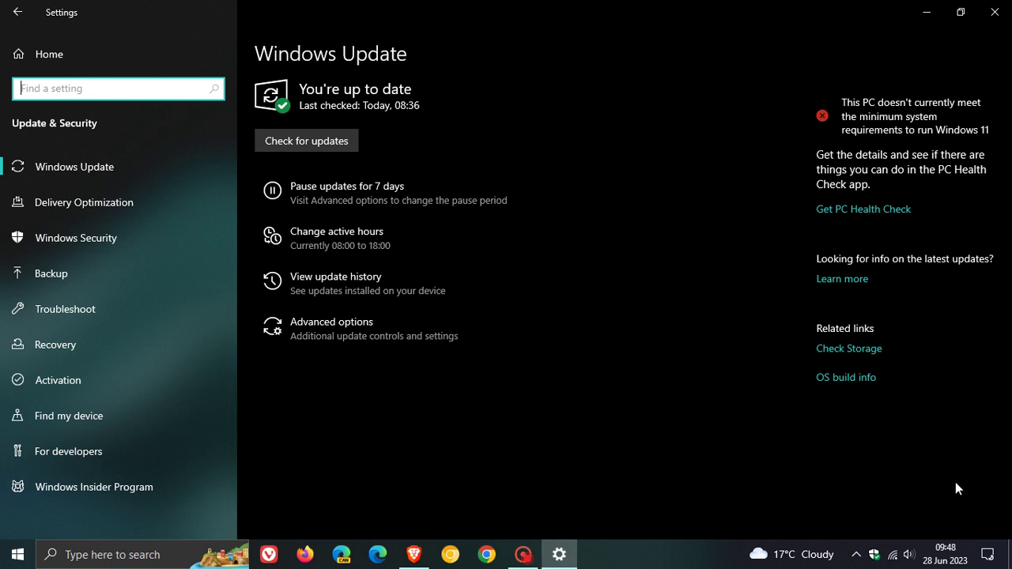
click(949, 557)
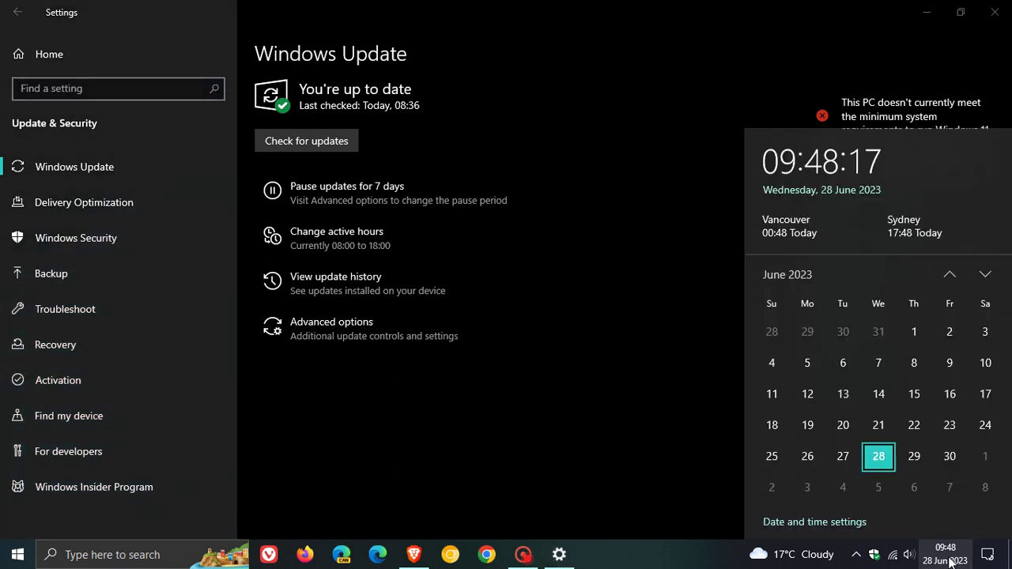
click(985, 275)
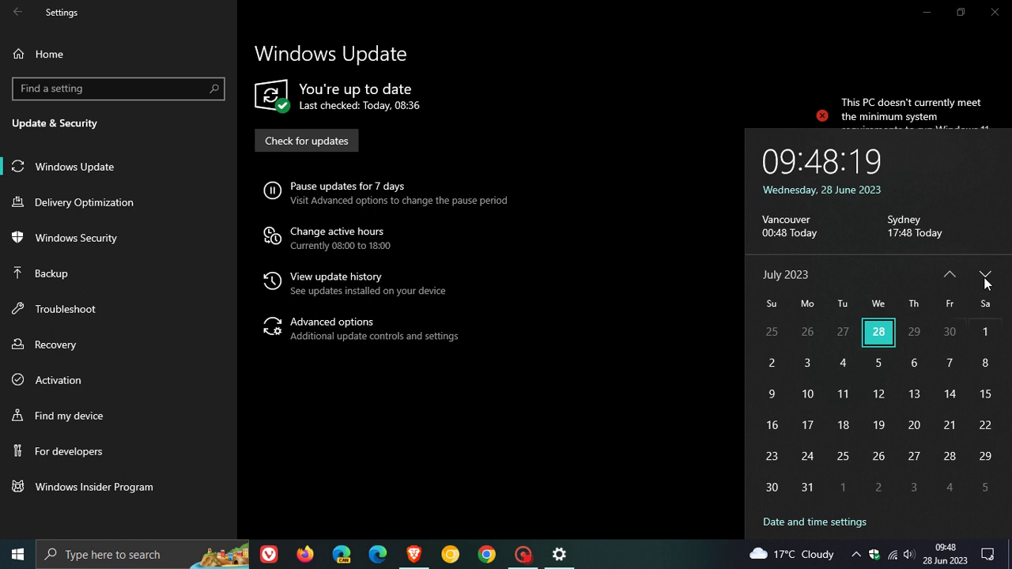
click(844, 394)
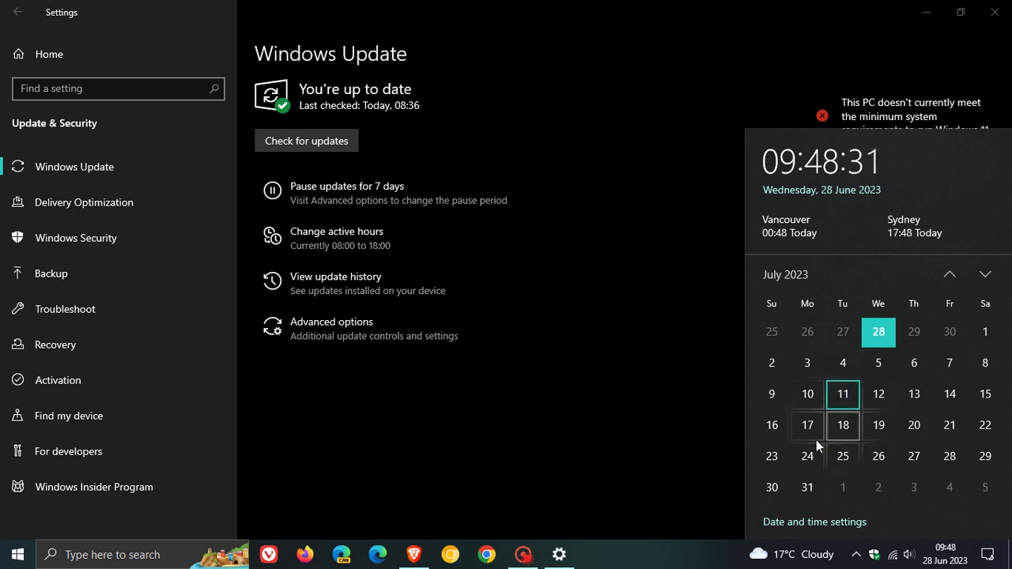
click(579, 453)
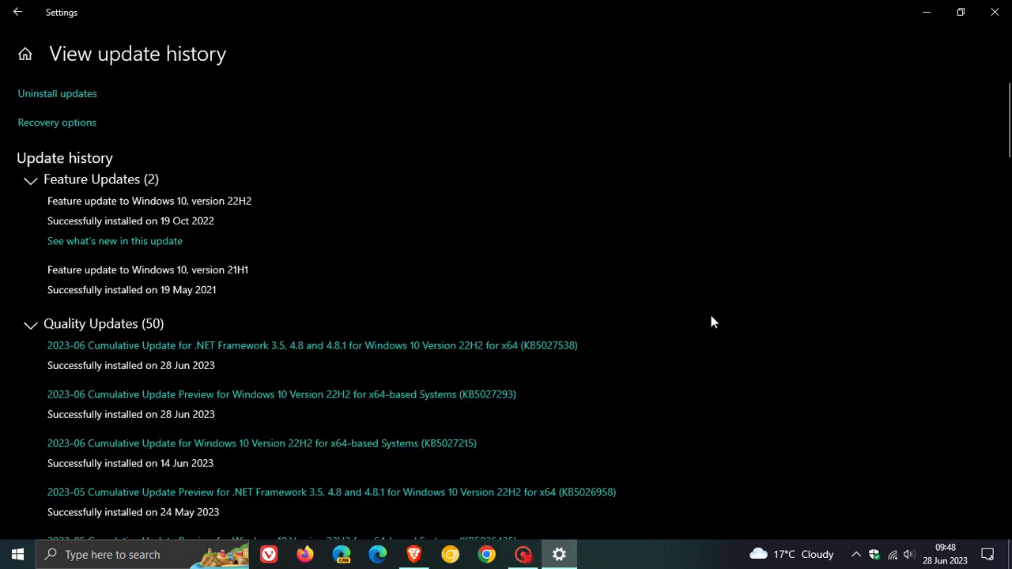
Scroll the update history to confirm KB5027293 is installed, then minimize Settings.
scroll(711, 315, down, 3)
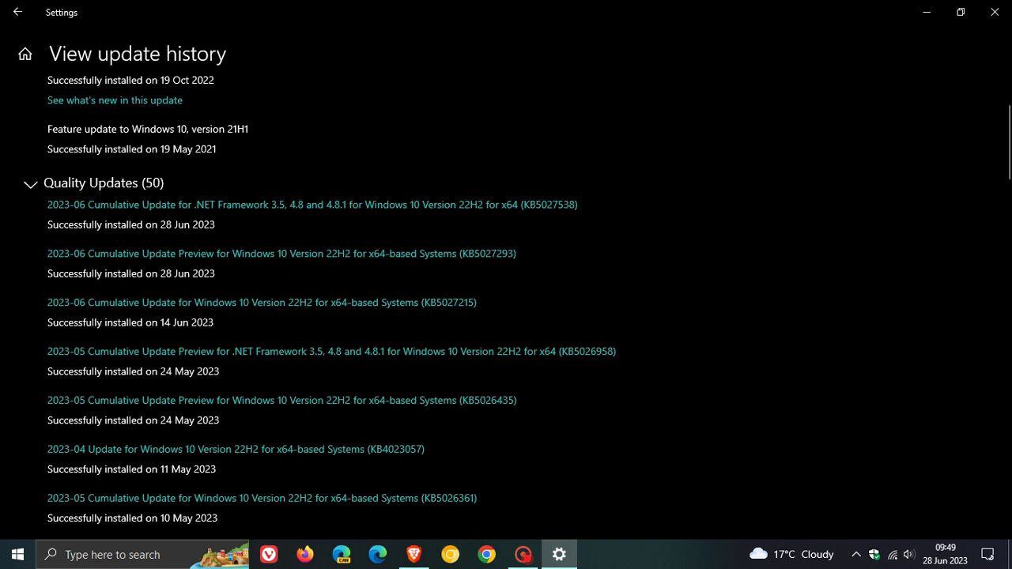
click(925, 16)
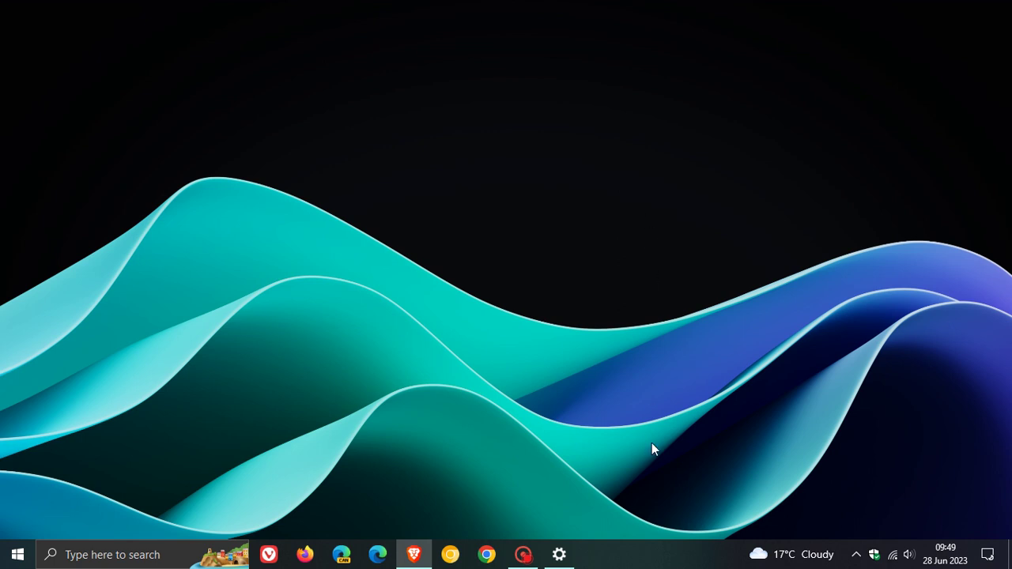
Enable the taskbar's touch keyboard button, then open and close the on-screen keyboard.
right_click(653, 556)
click(728, 352)
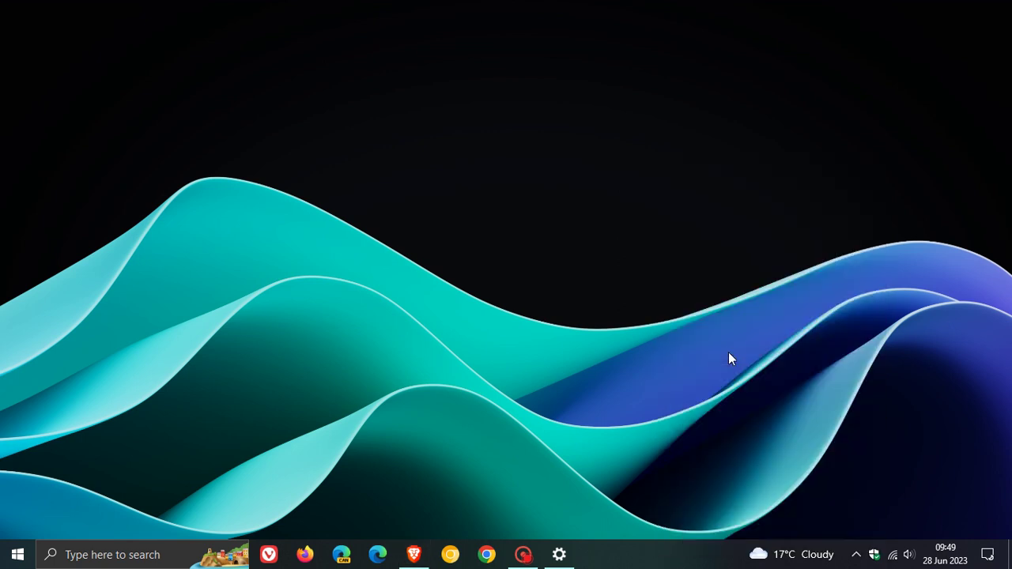
click(910, 557)
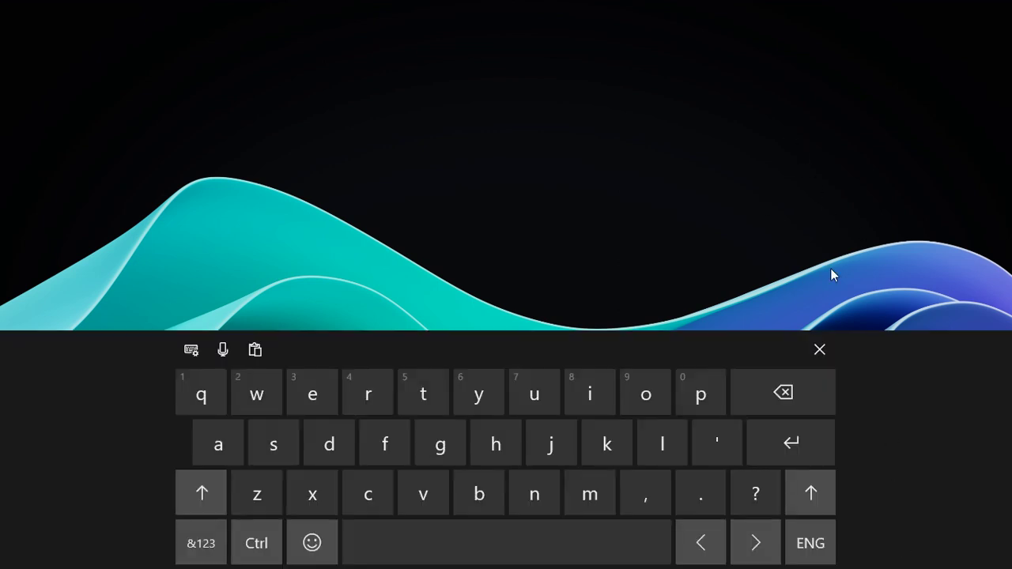
click(819, 350)
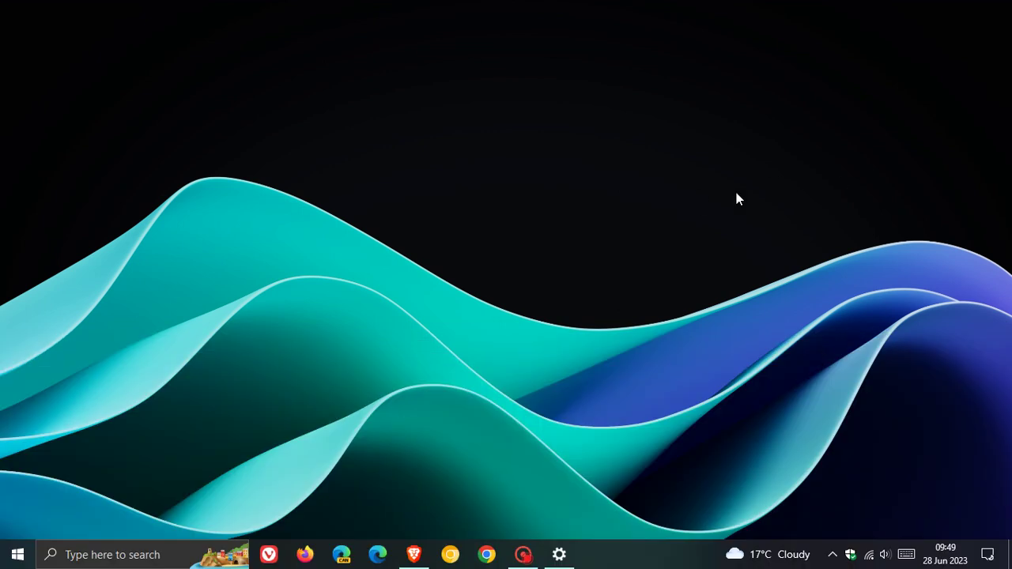
Untick Show touch keyboard button in the taskbar context menu.
right_click(680, 545)
click(715, 364)
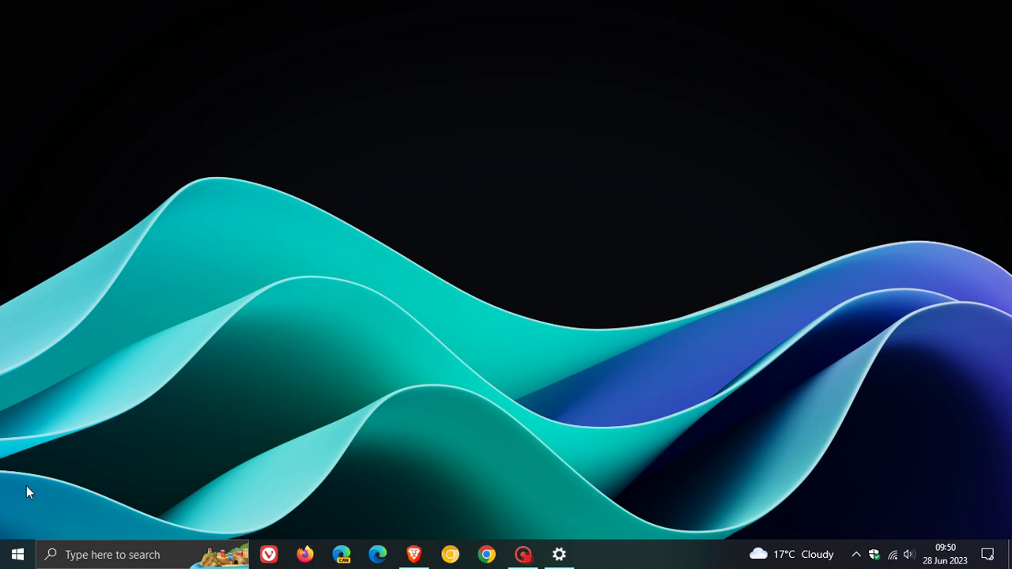
click(19, 560)
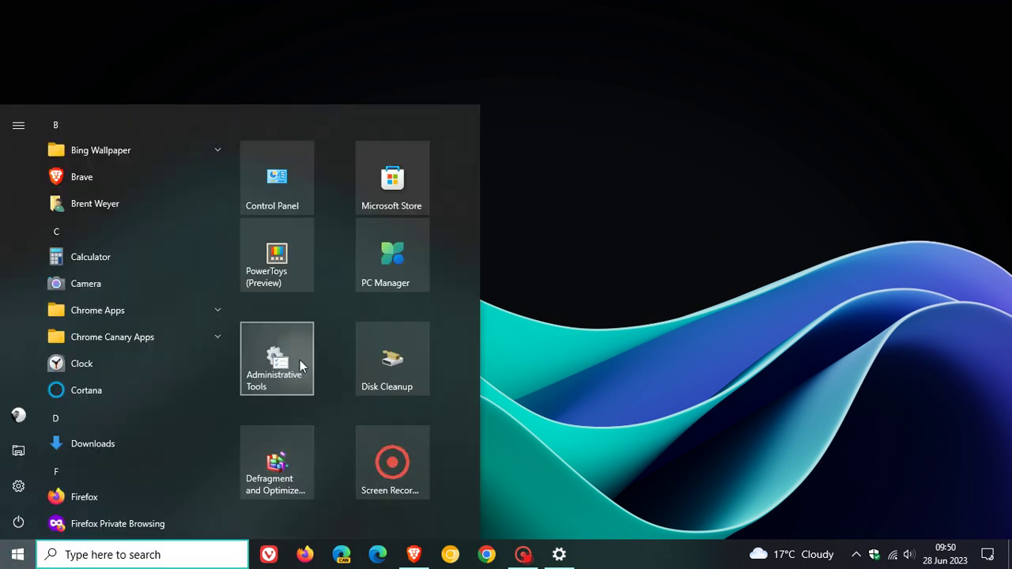
click(300, 361)
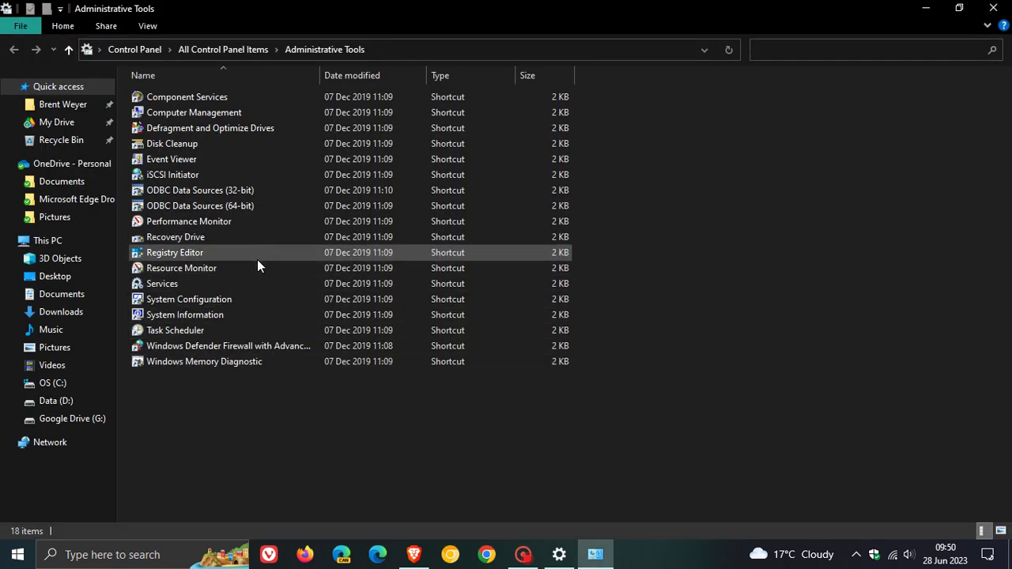
click(258, 330)
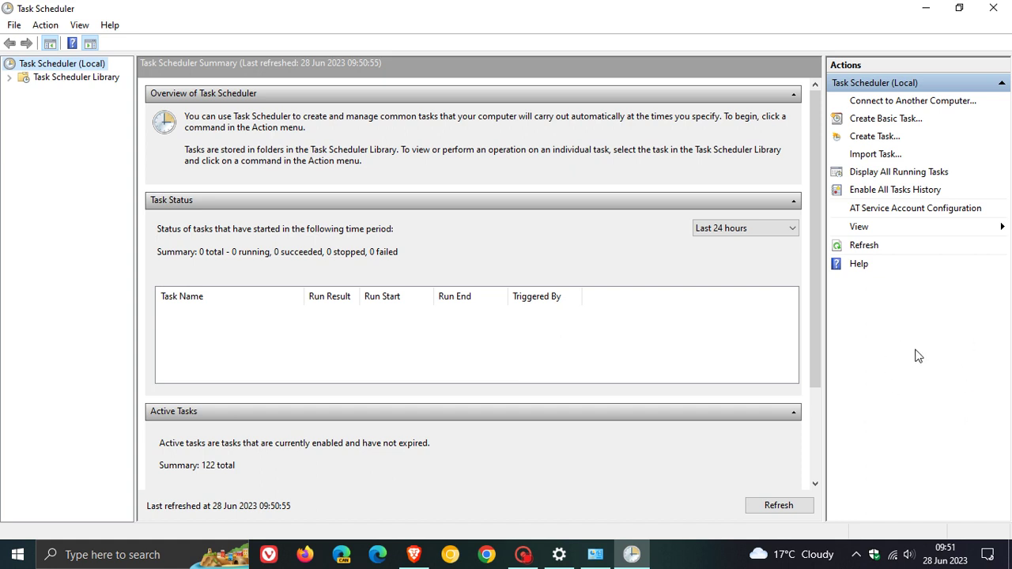
click(993, 8)
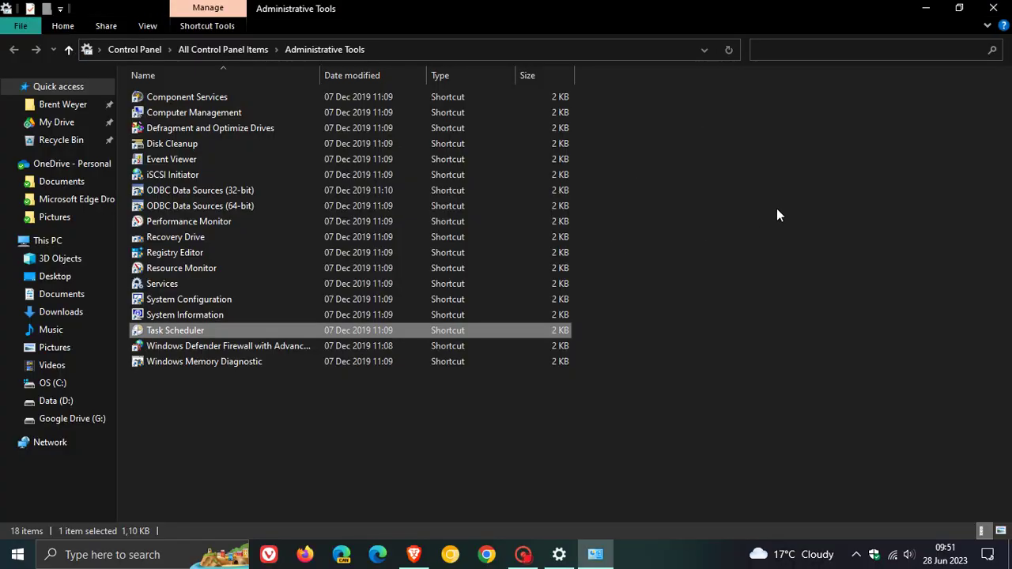
click(993, 8)
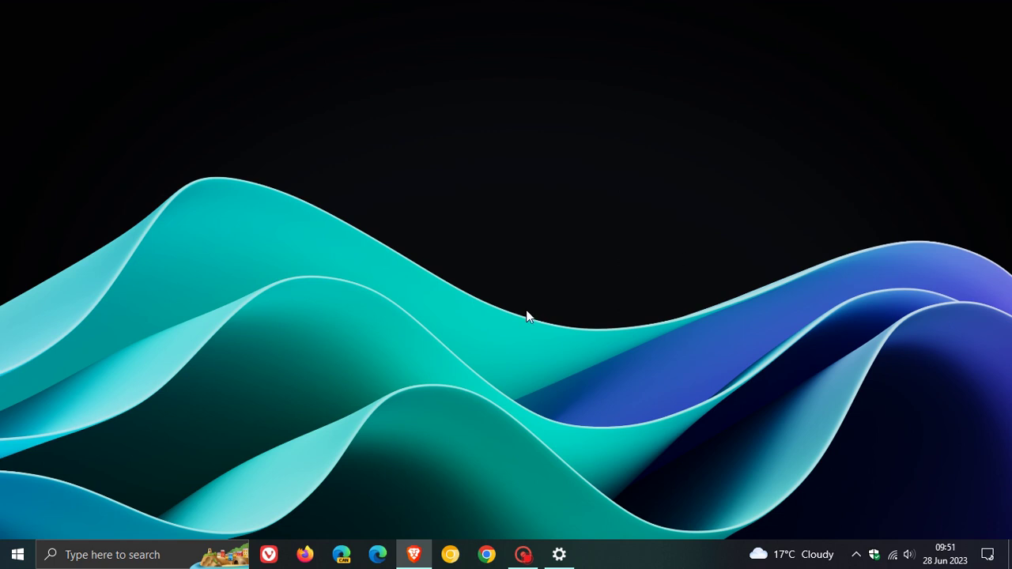
right_click(17, 555)
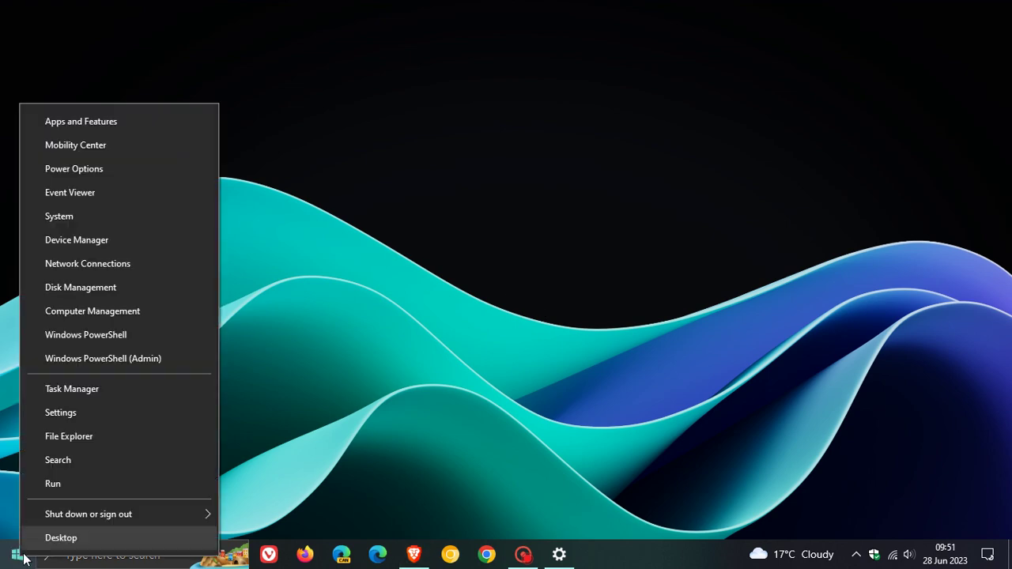
click(73, 489)
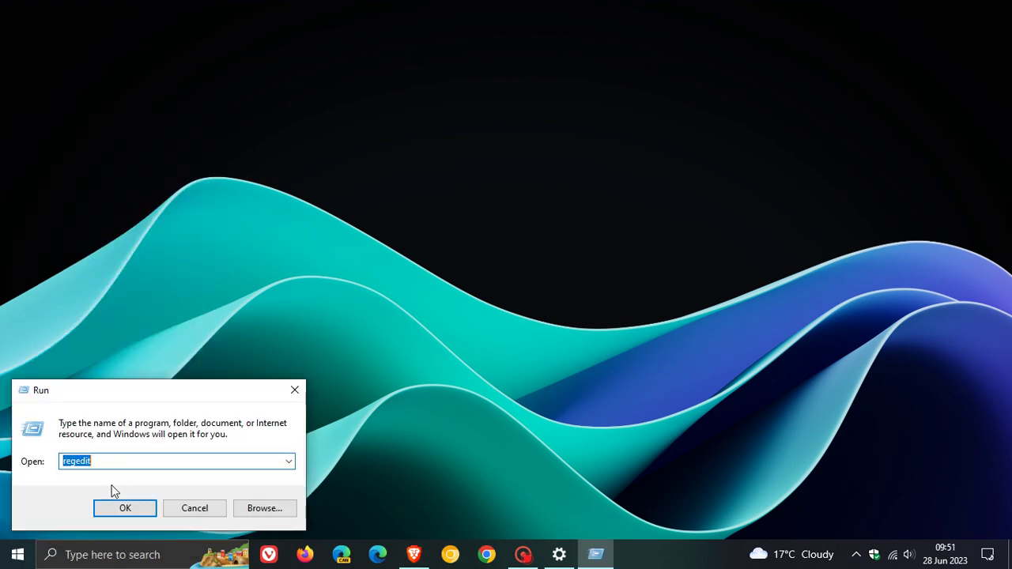
click(122, 513)
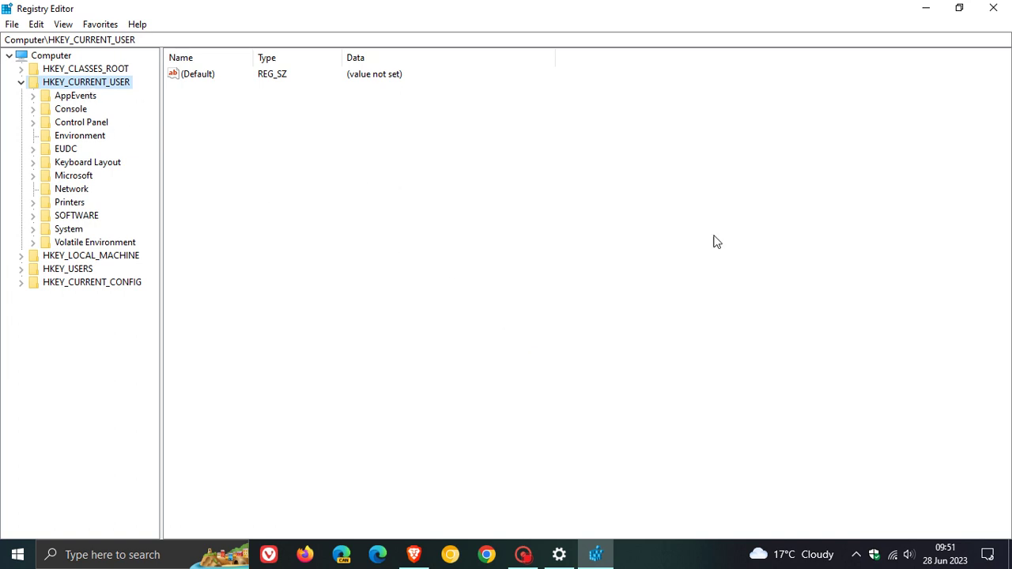
click(993, 7)
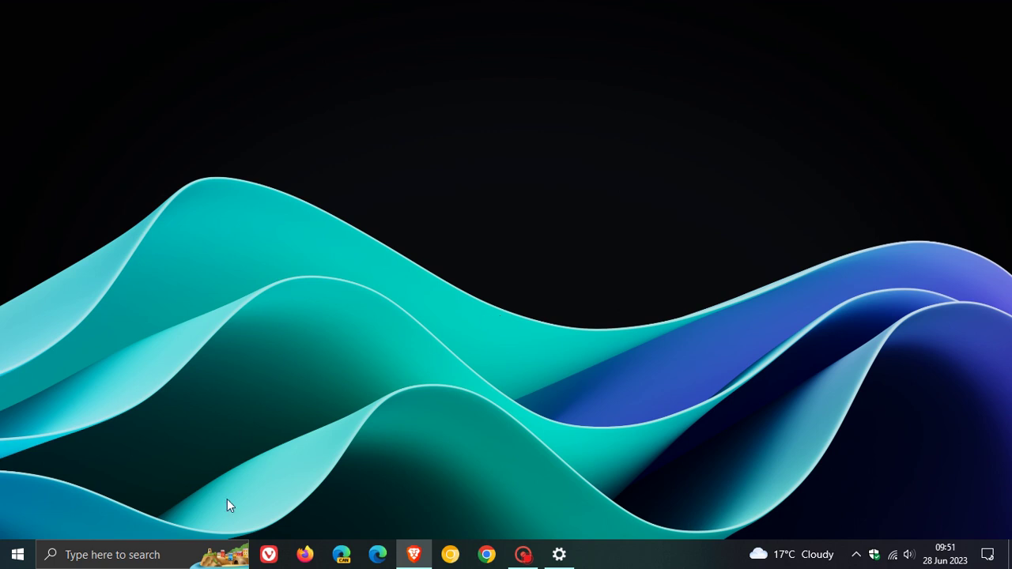
Run winver from taskbar search and centre the About Windows dialog showing build 19045.3155.
click(146, 556)
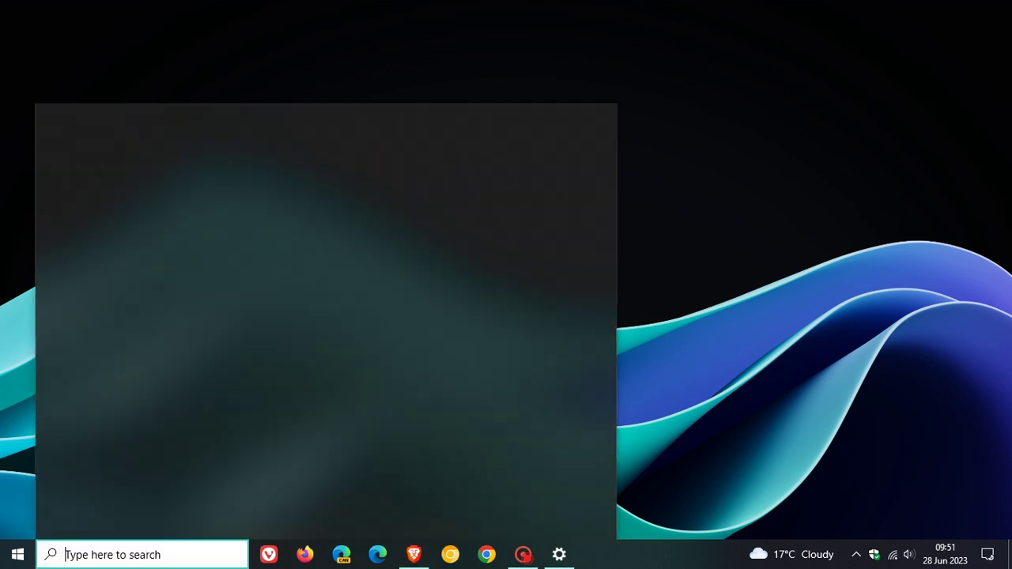
text(w)
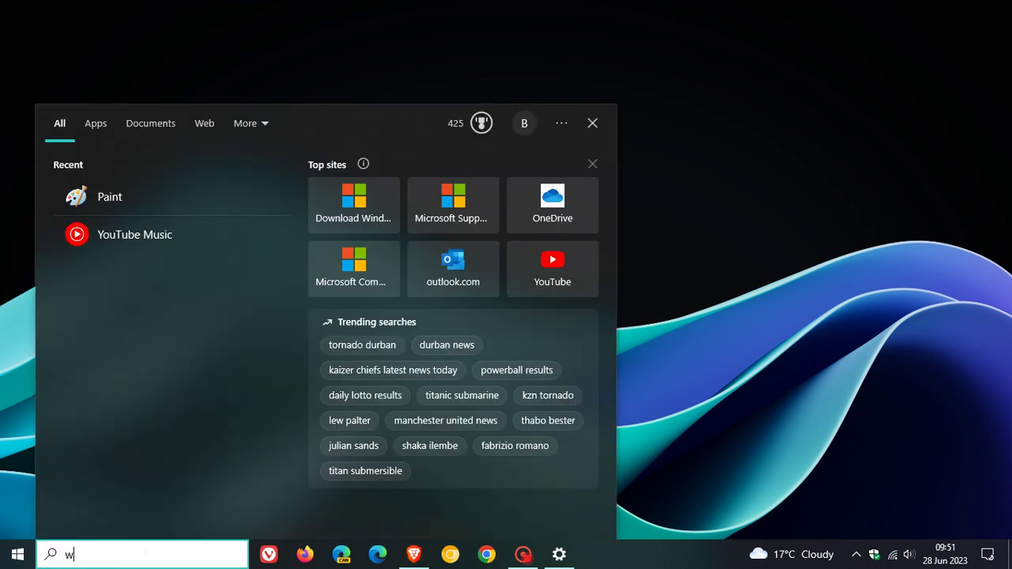
text(inv)
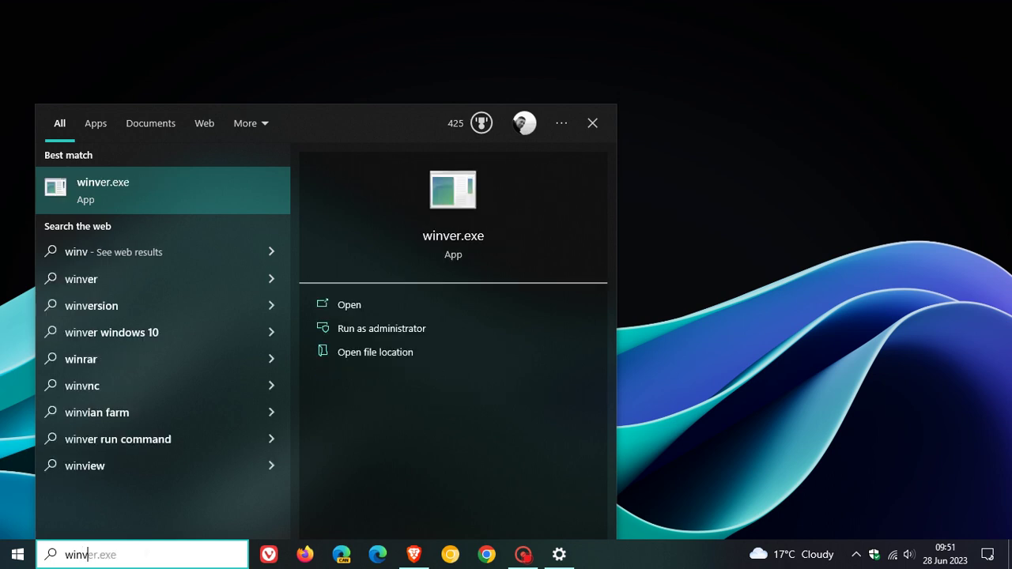
text(er)
key(Return)
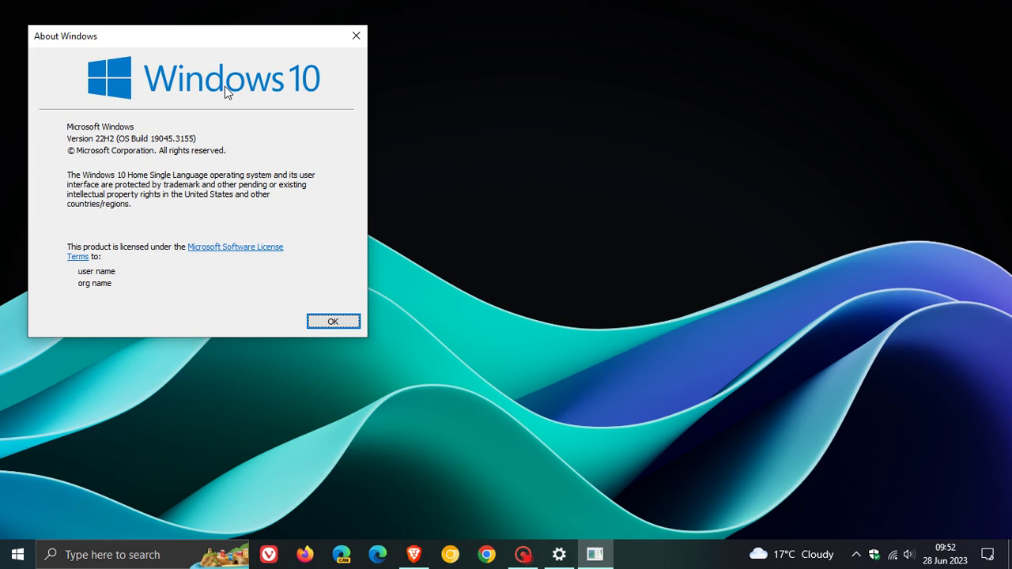
drag(255, 34, 522, 105)
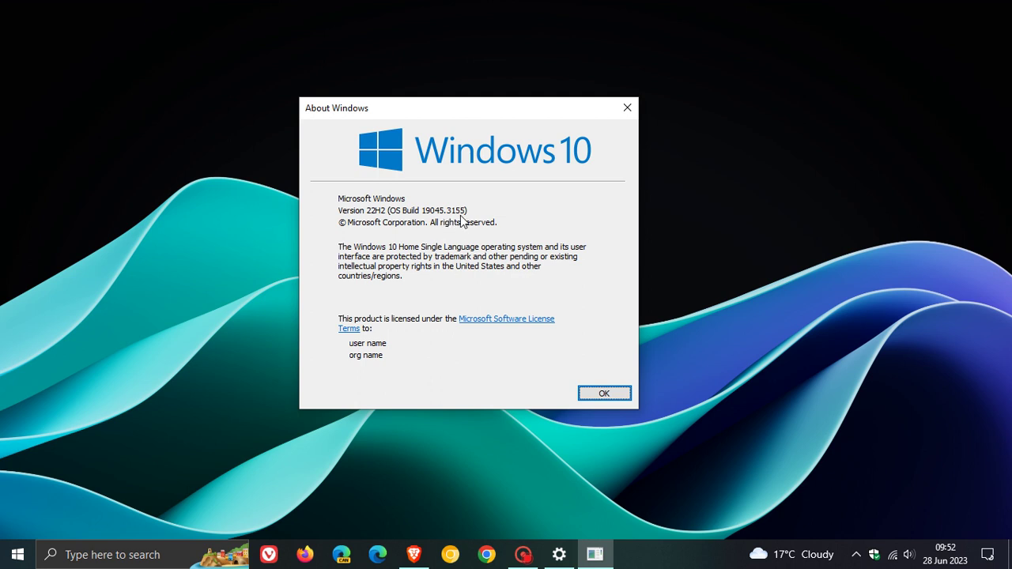
Dismiss the About Windows dialog with OK.
click(605, 393)
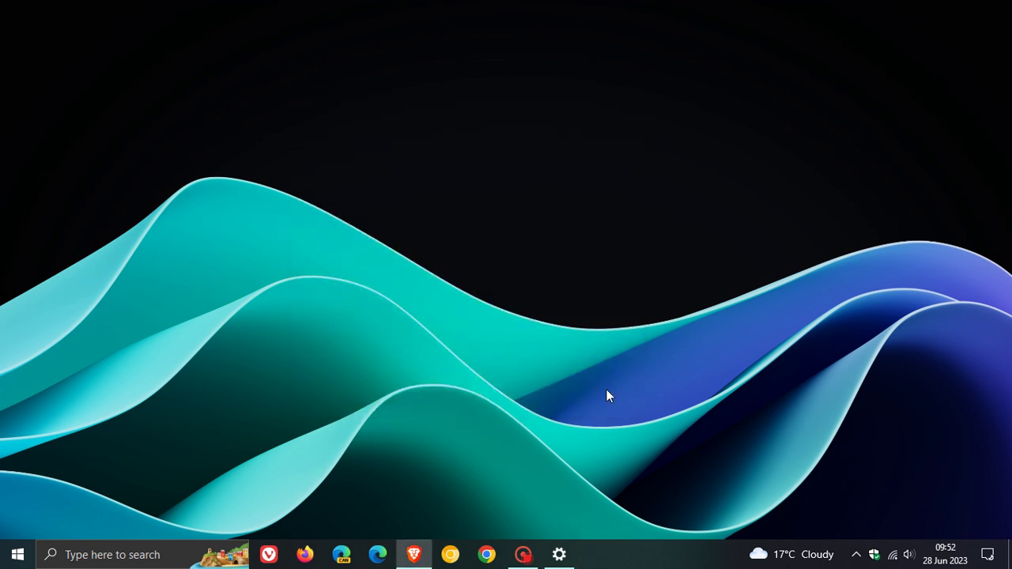